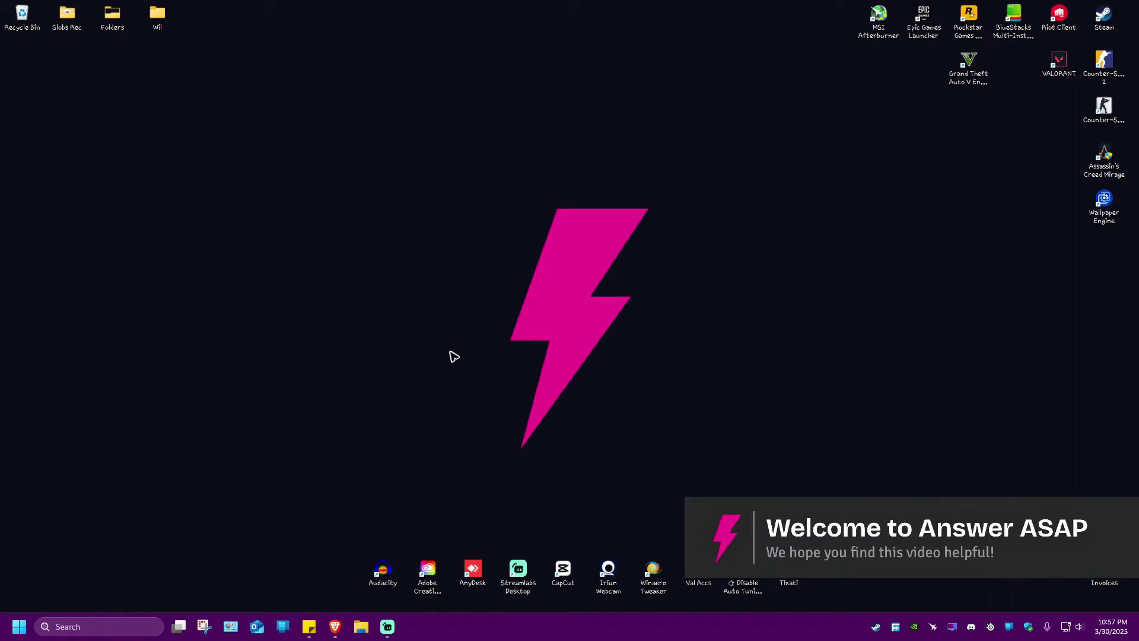
# Move the Steam shortcut from the top-right corner to the desktop centre, then deselect it.
pyautogui.moveTo(1104, 16); pyautogui.dragTo(562, 297)
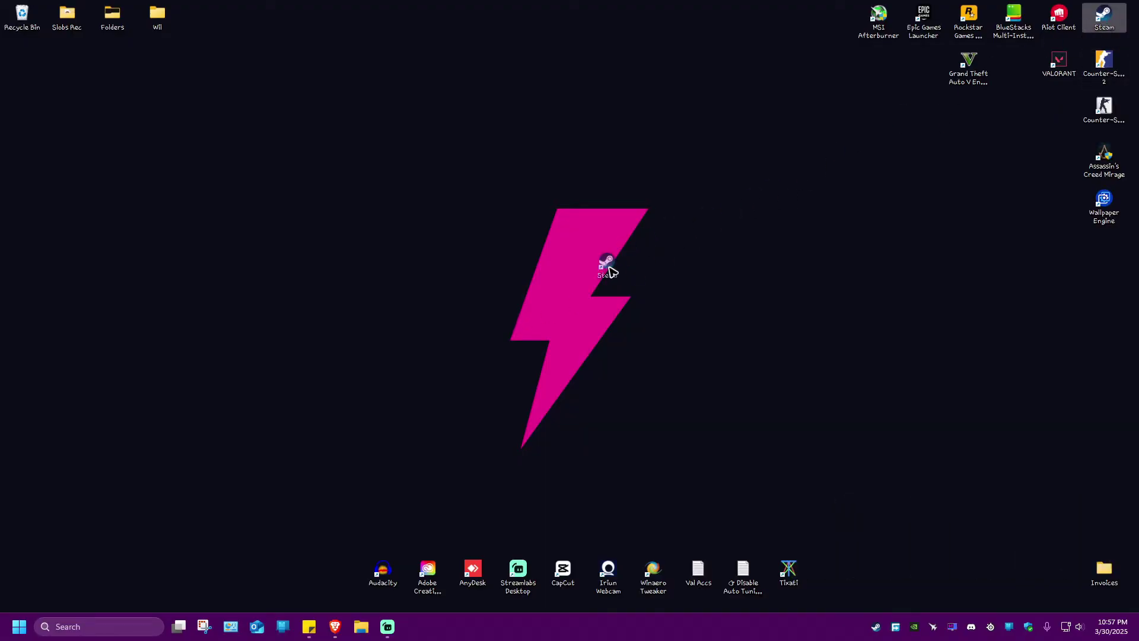
pyautogui.click(506, 272)
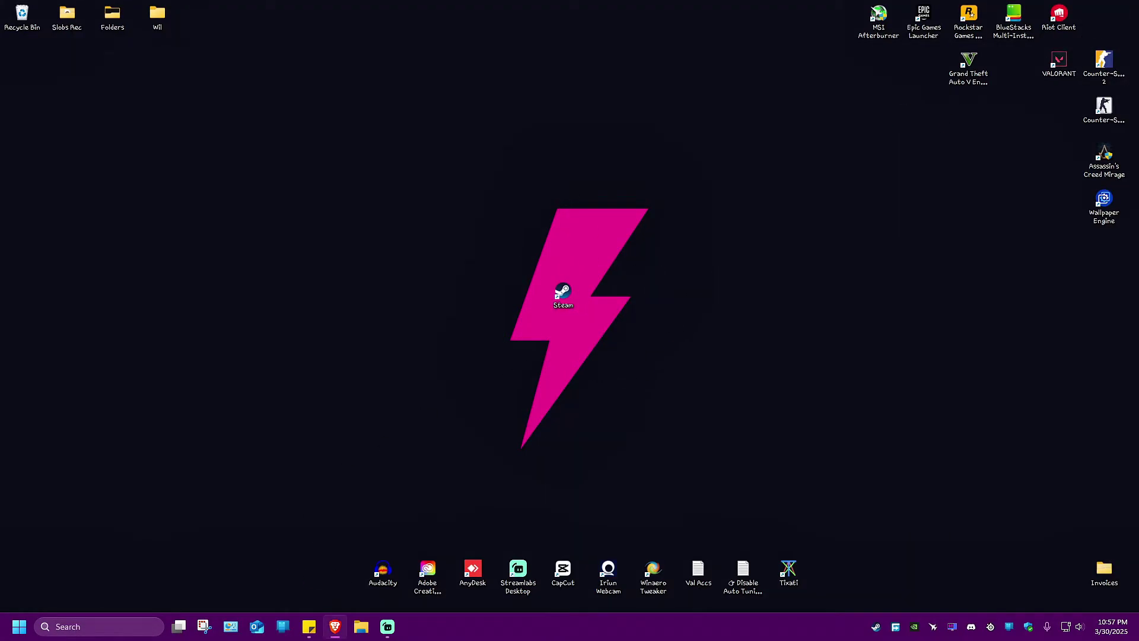
# Launch Brave and run a Google search for 'steam'.
pyautogui.click(334, 626)
pyautogui.write('st')
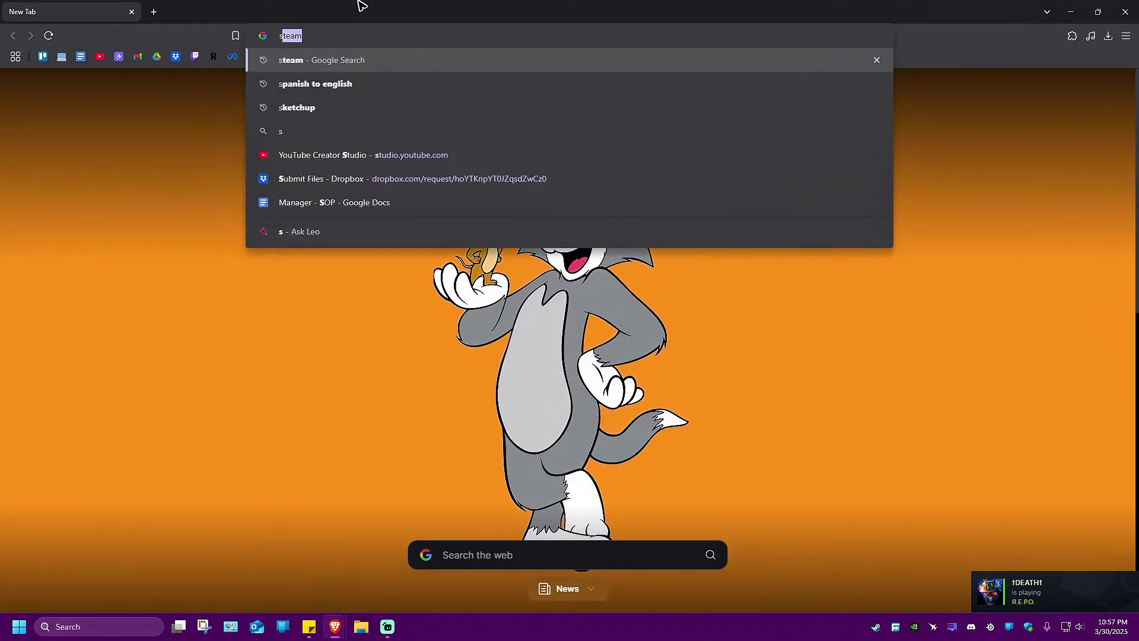
pyautogui.write('eam')
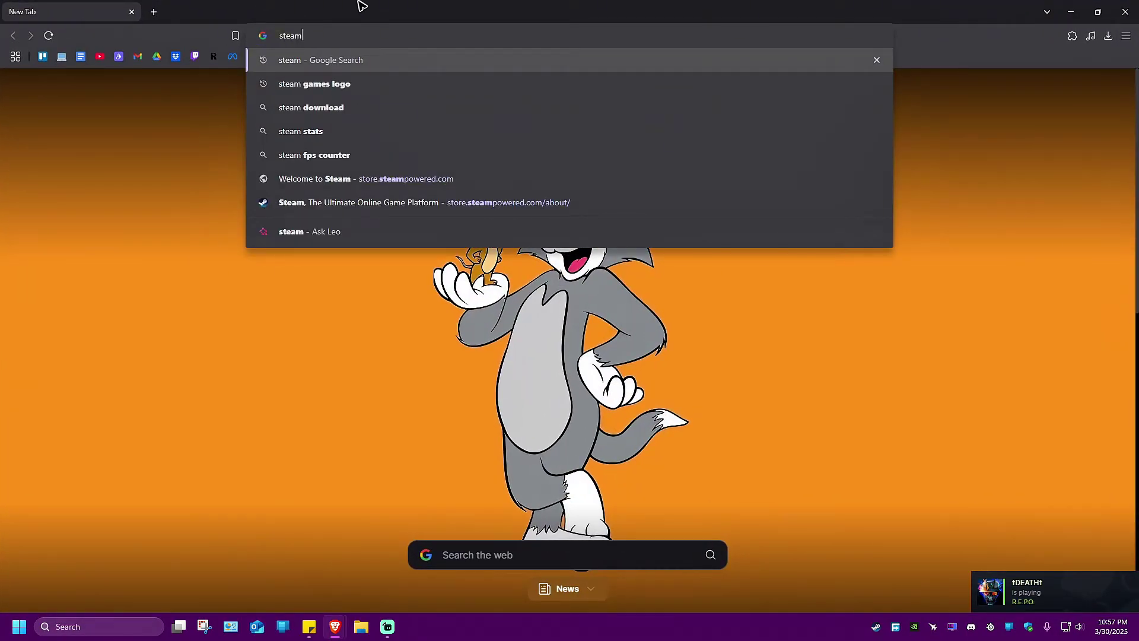
pyautogui.press('Return')
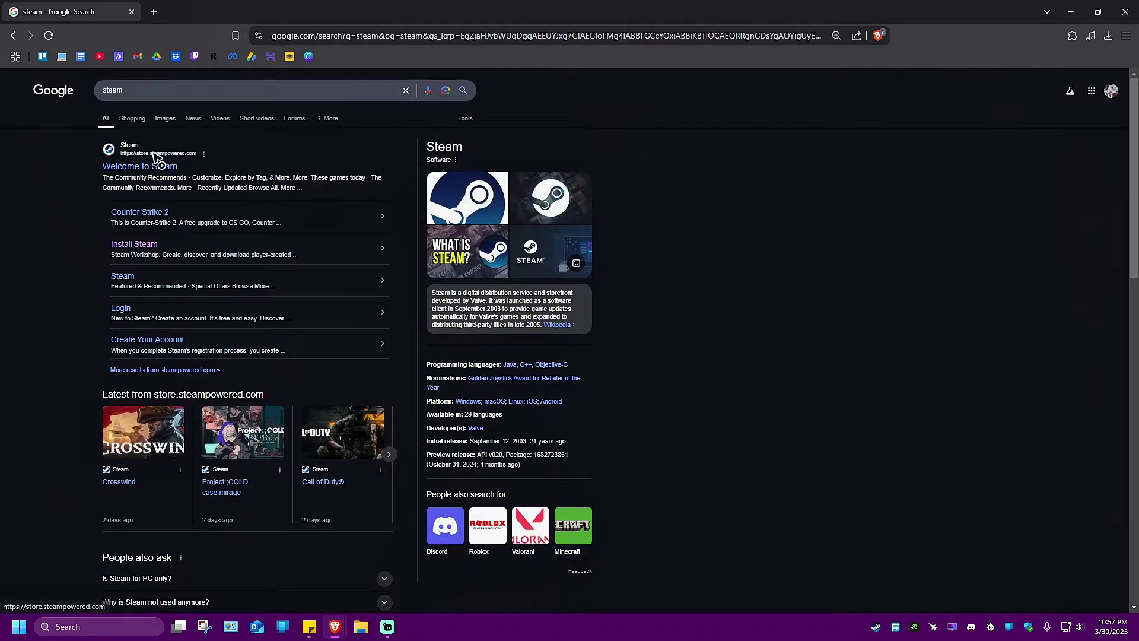
# Download SteamSetup.exe from Steam's install page, saving it to the Desktop.
pyautogui.click(133, 244)
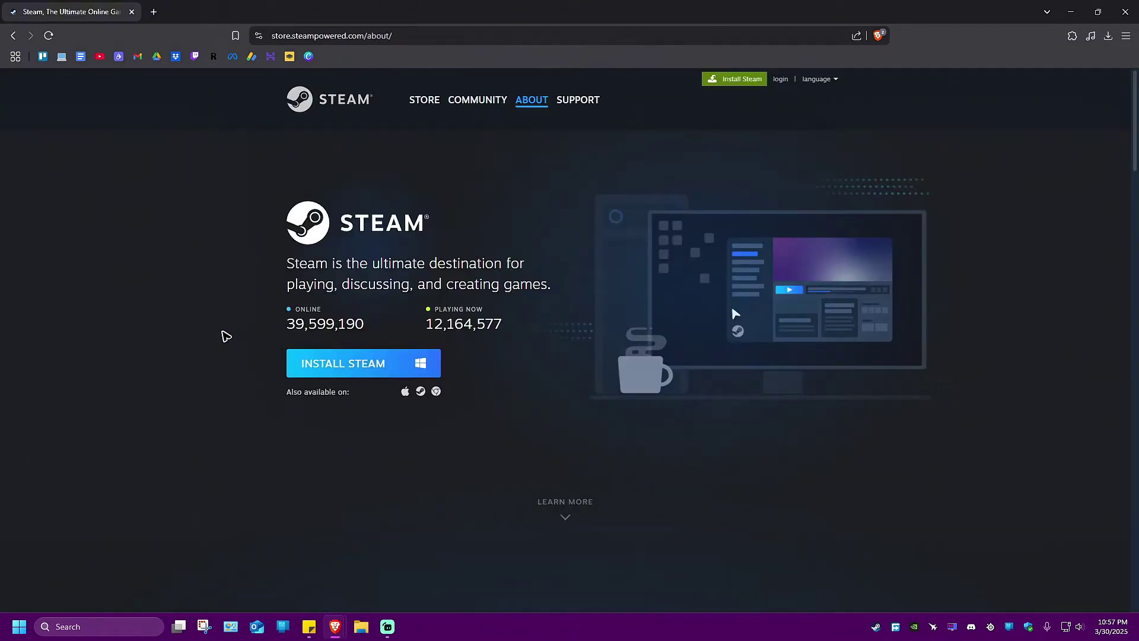
pyautogui.click(380, 367)
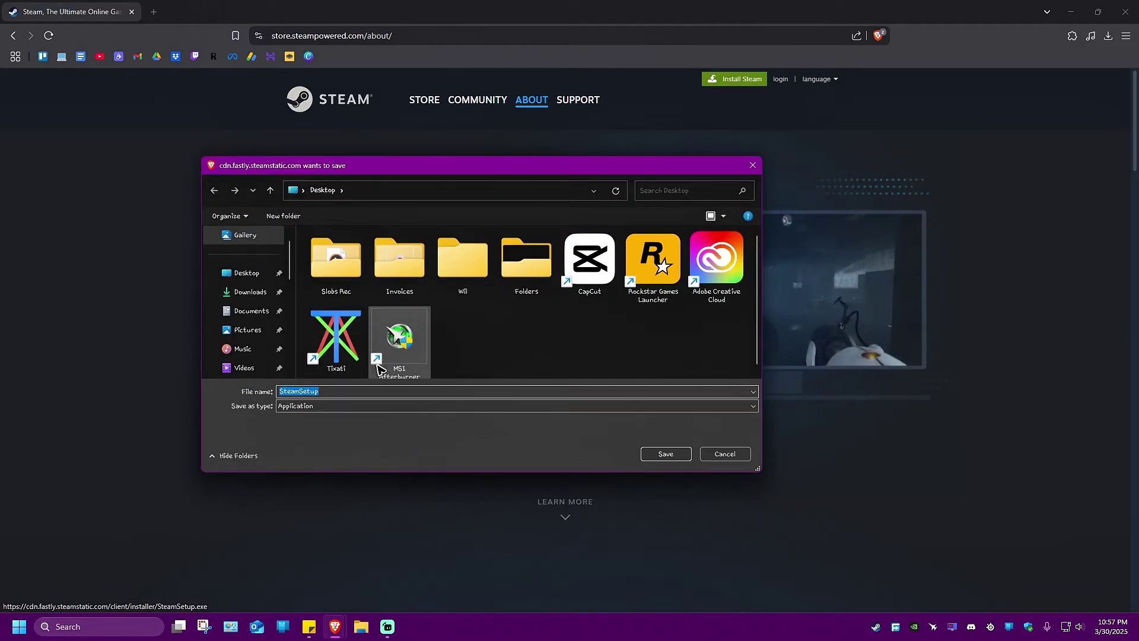
pyautogui.click(240, 273)
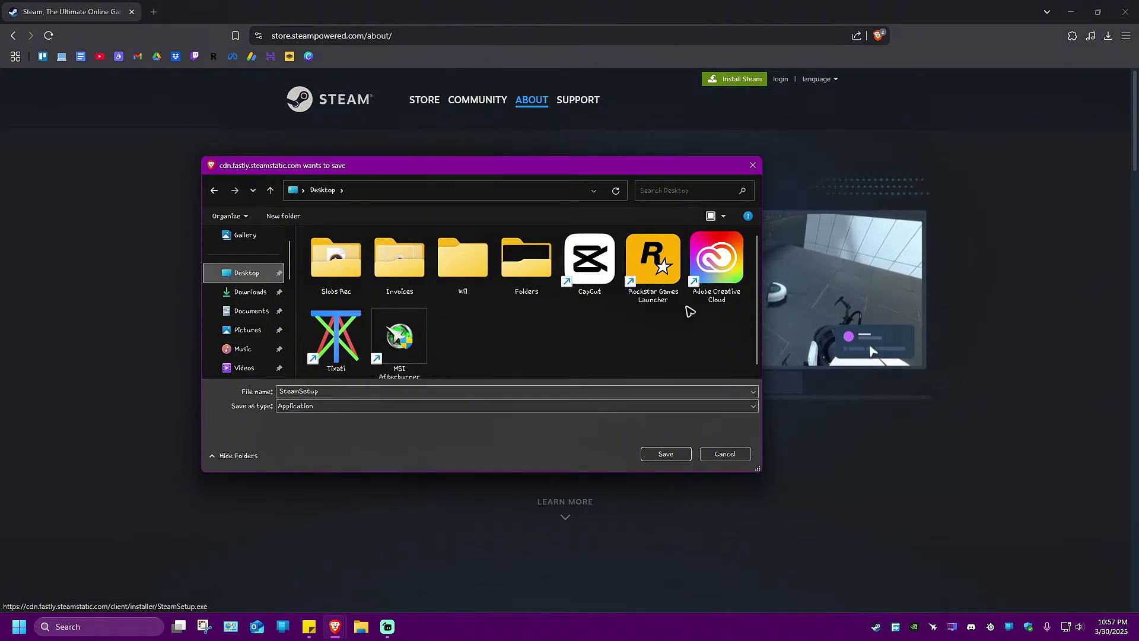
pyautogui.click(666, 454)
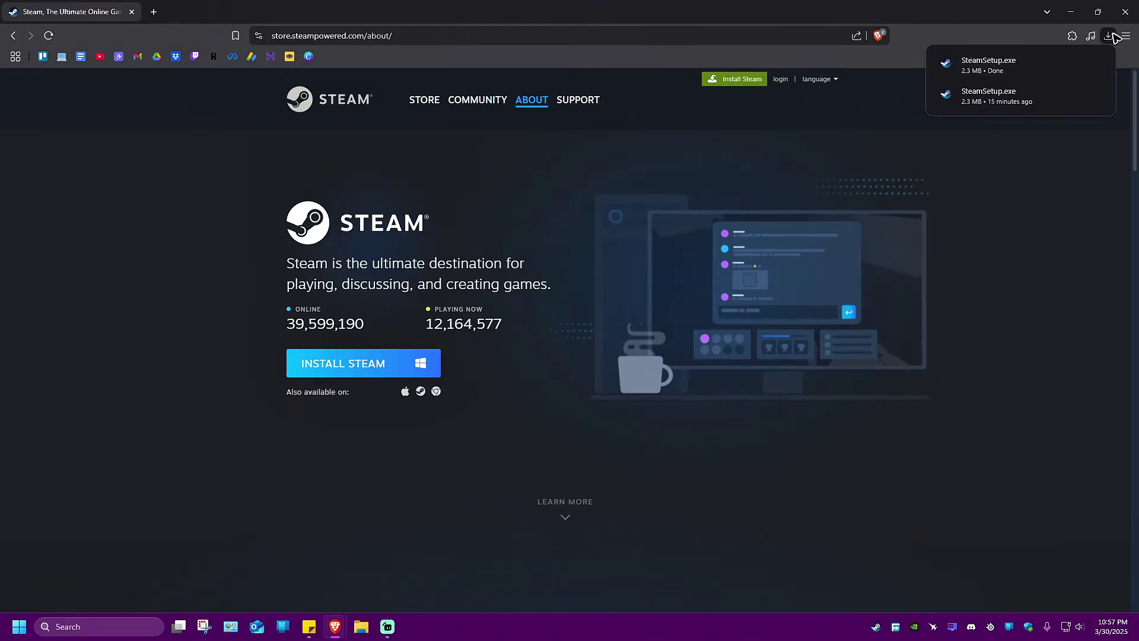
pyautogui.moveTo(989, 64)
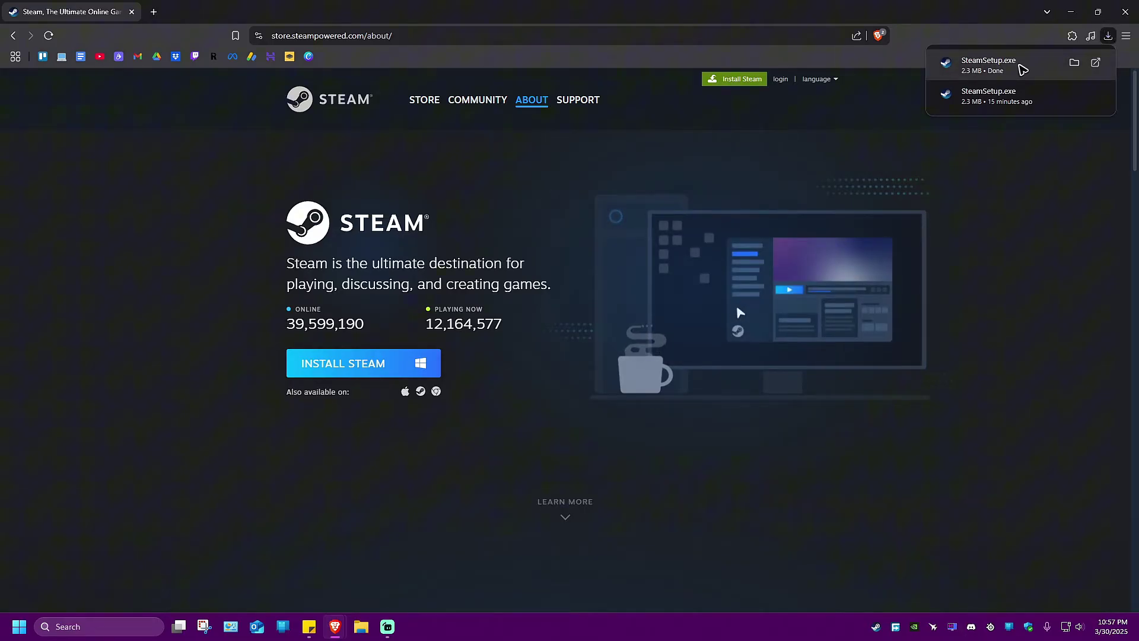
# Run SteamSetup.exe past the Welcome and English language pages, then close it without installing.
pyautogui.click(989, 64)
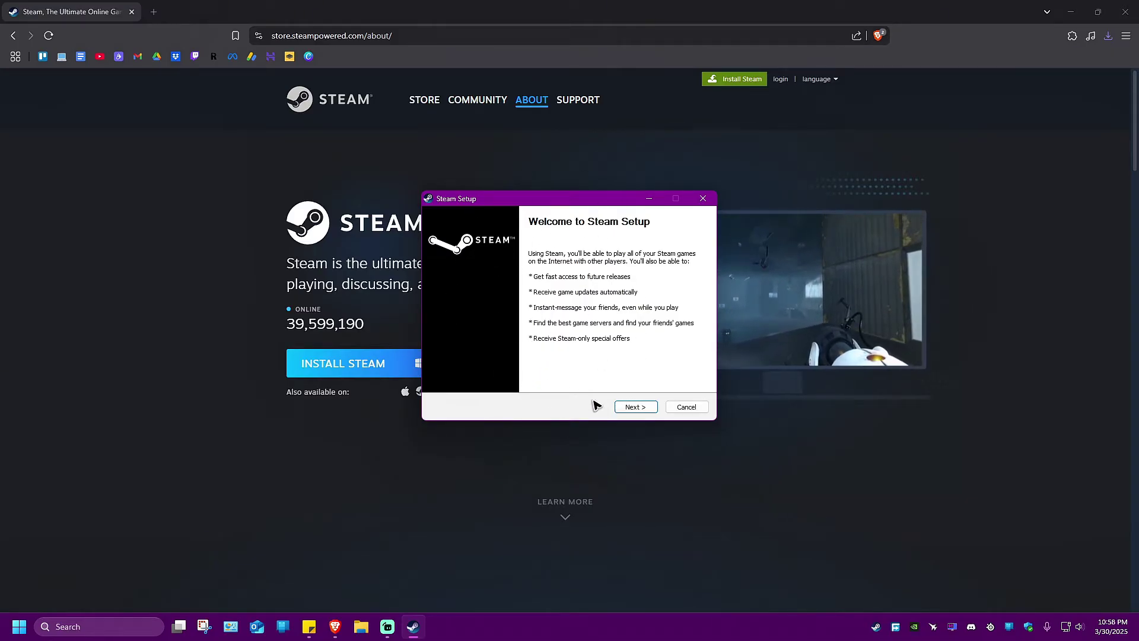
pyautogui.click(636, 407)
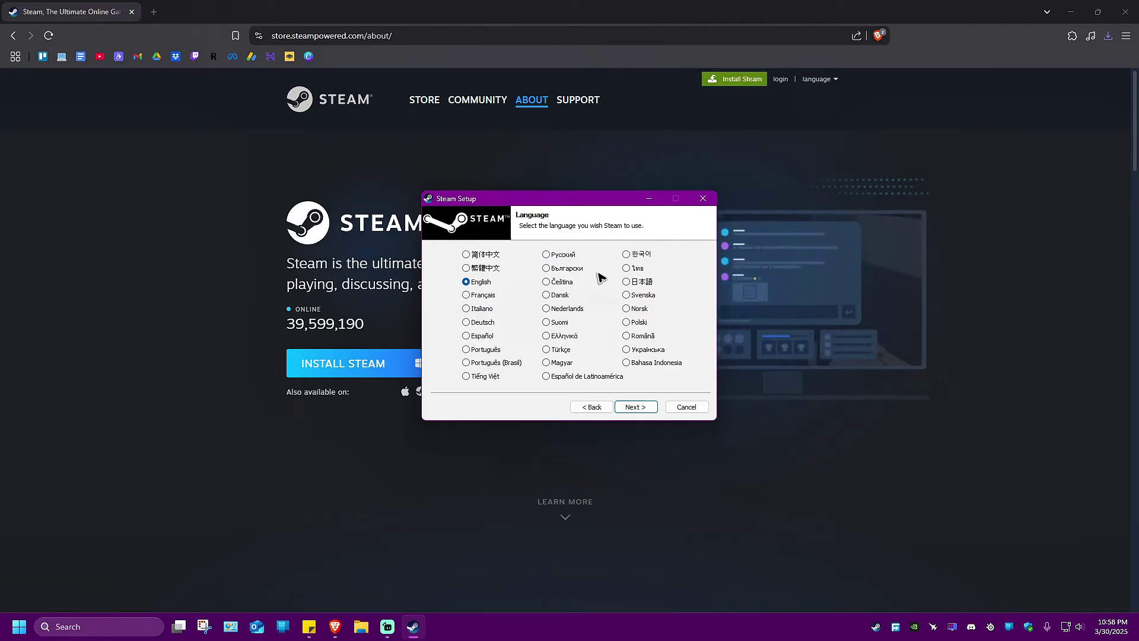
pyautogui.click(636, 407)
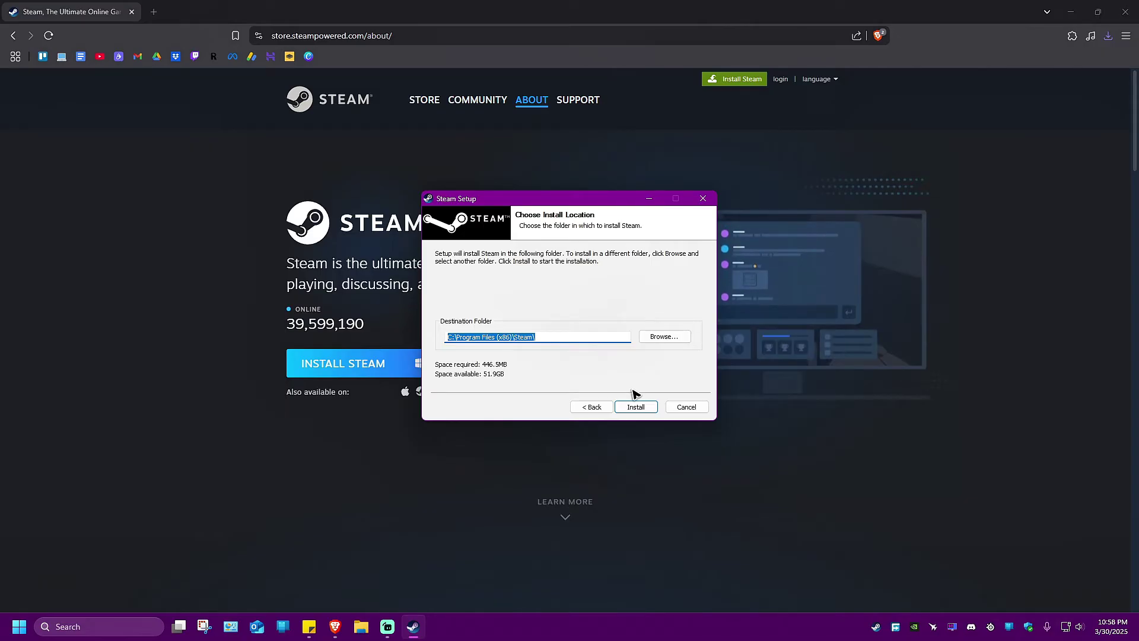
pyautogui.click(703, 199)
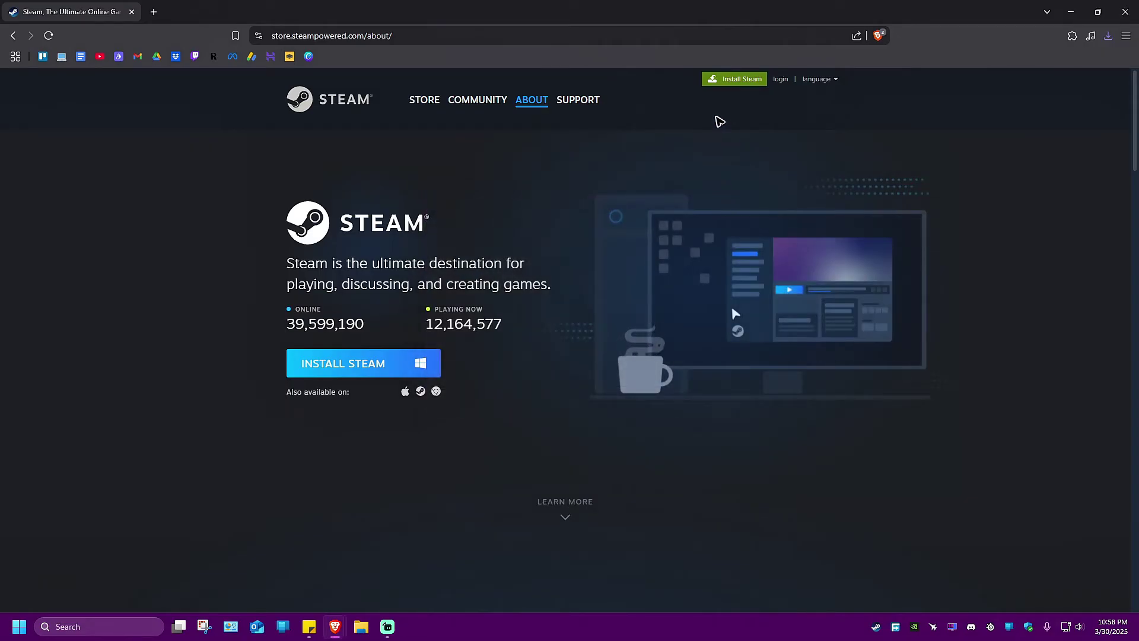
# Visit Steam's sign-in and Create Your Account pages, then close Brave.
pyautogui.click(781, 79)
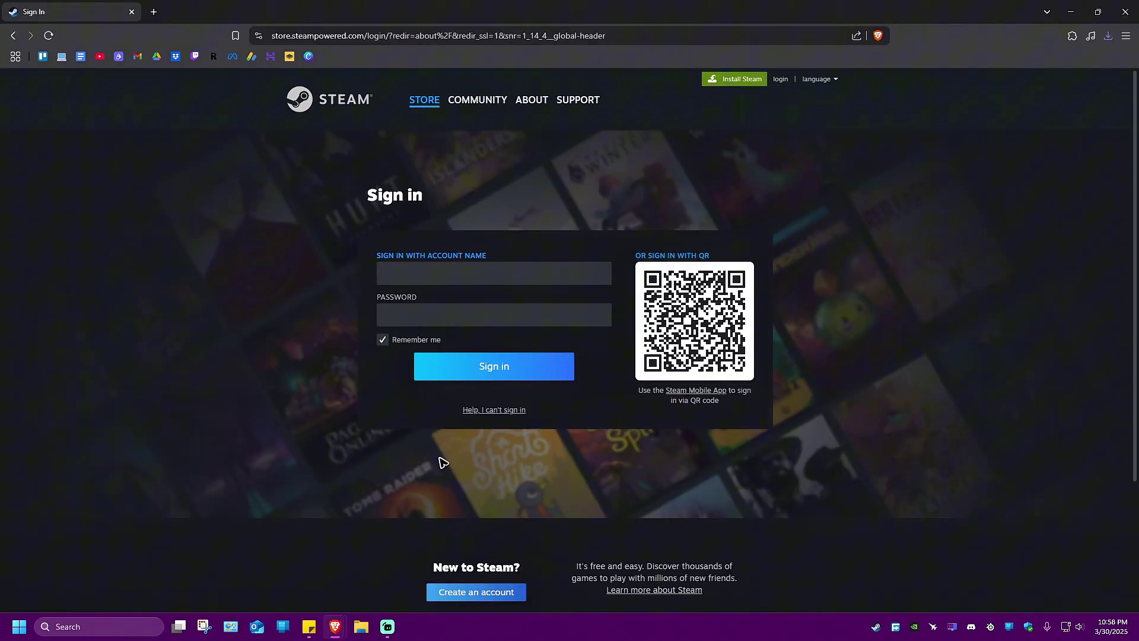
pyautogui.click(511, 594)
pyautogui.scroll(-3, 488, 587)
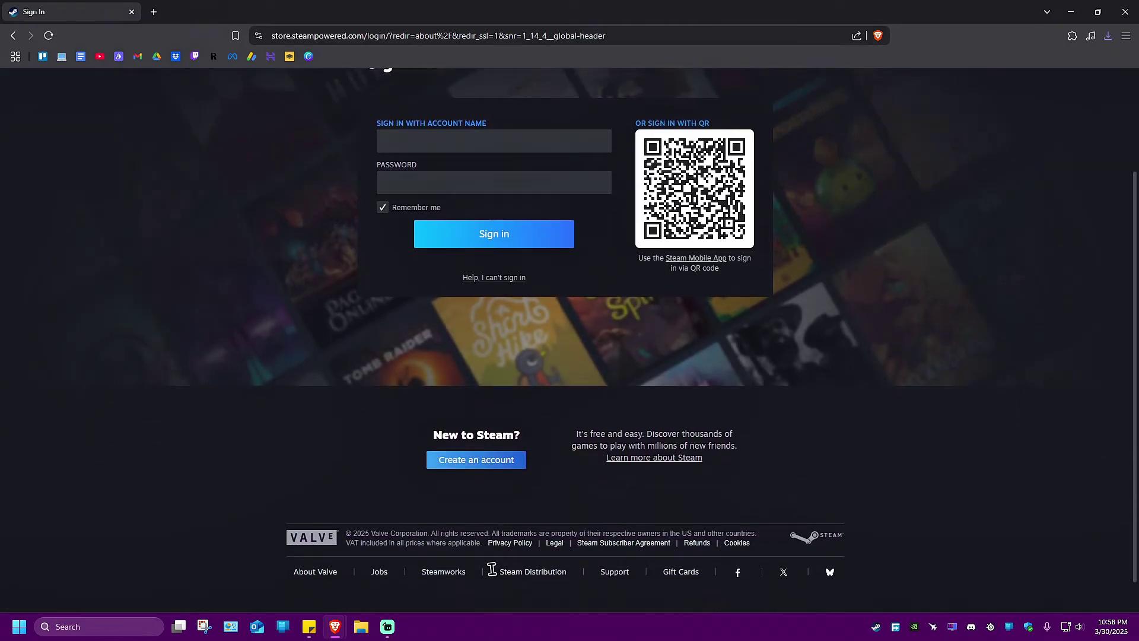
pyautogui.scroll(1, 488, 499)
pyautogui.scroll(-2, 489, 463)
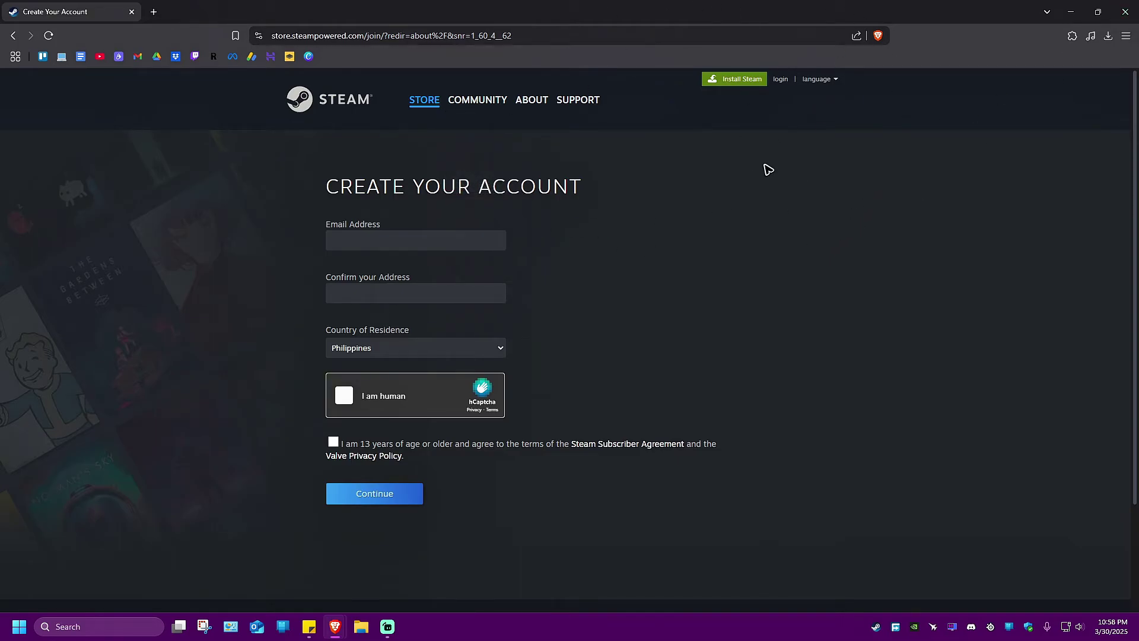
pyautogui.click(1125, 12)
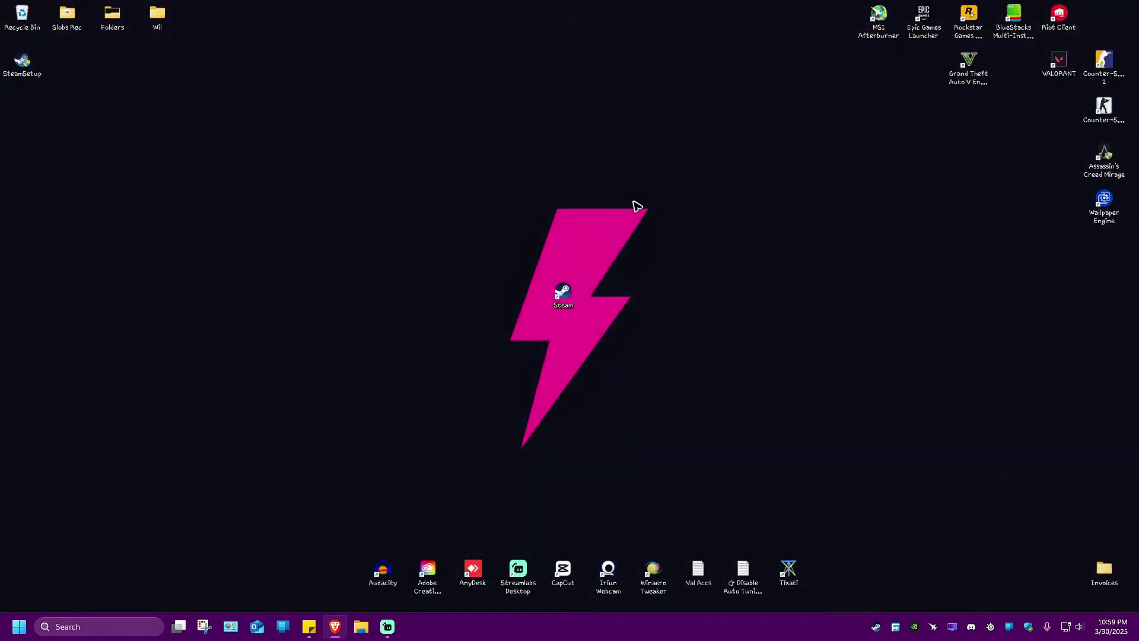
# Launch the Steam client from its desktop shortcut and show the Store front page.
pyautogui.doubleClick(564, 302)
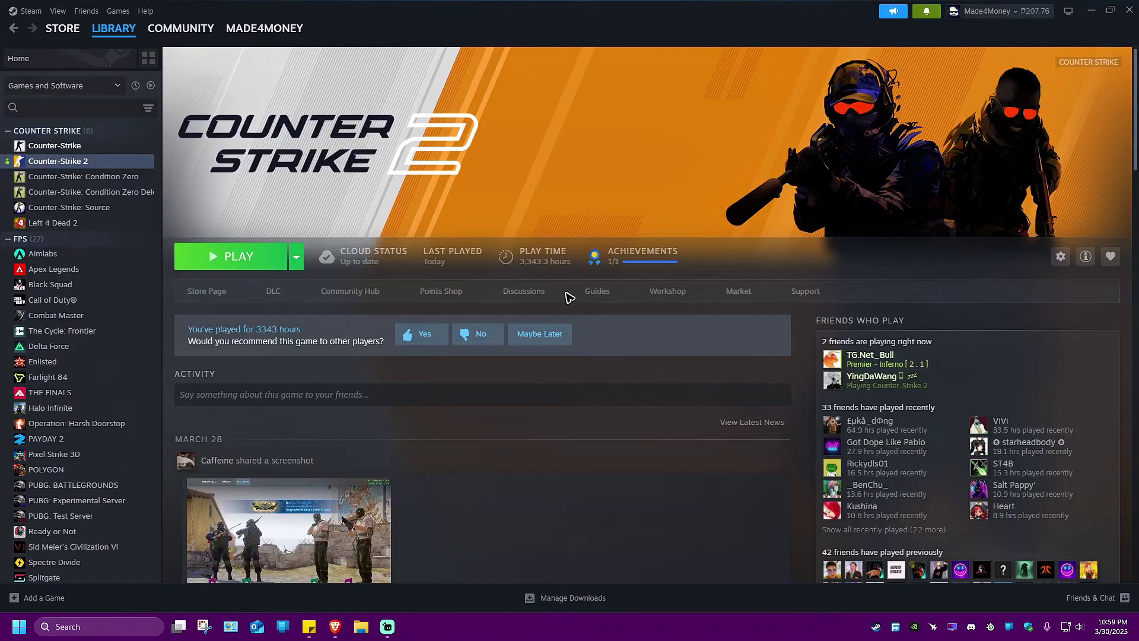
pyautogui.click(62, 28)
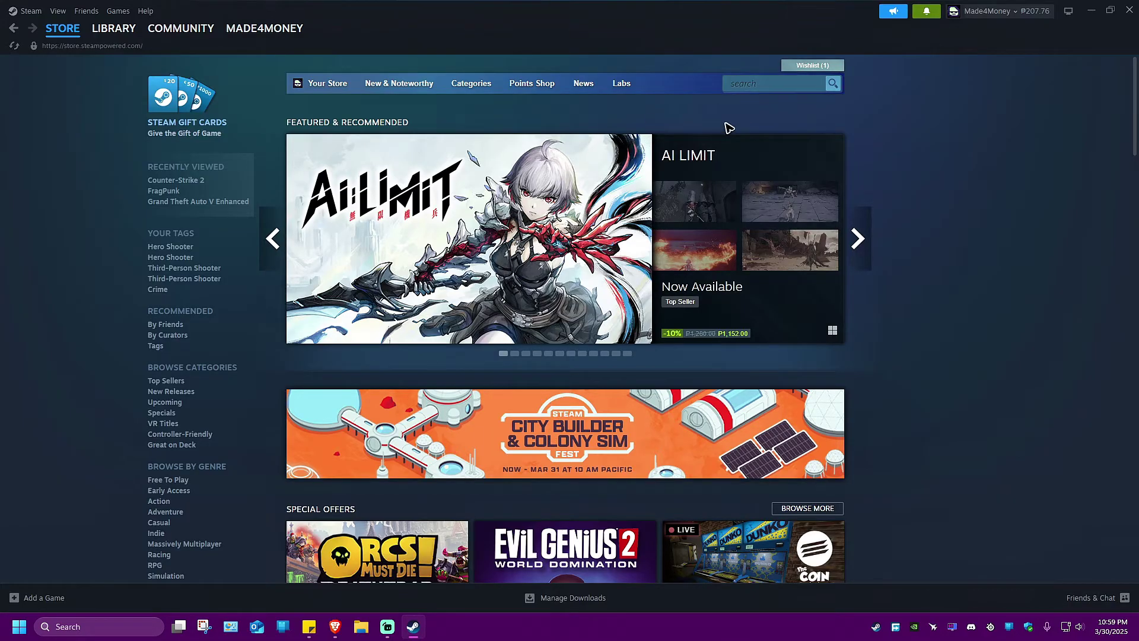
# Search the Steam store for 'counter-strike con' to find Counter-Strike: Condition Zero.
pyautogui.click(776, 86)
pyautogui.write('nter')
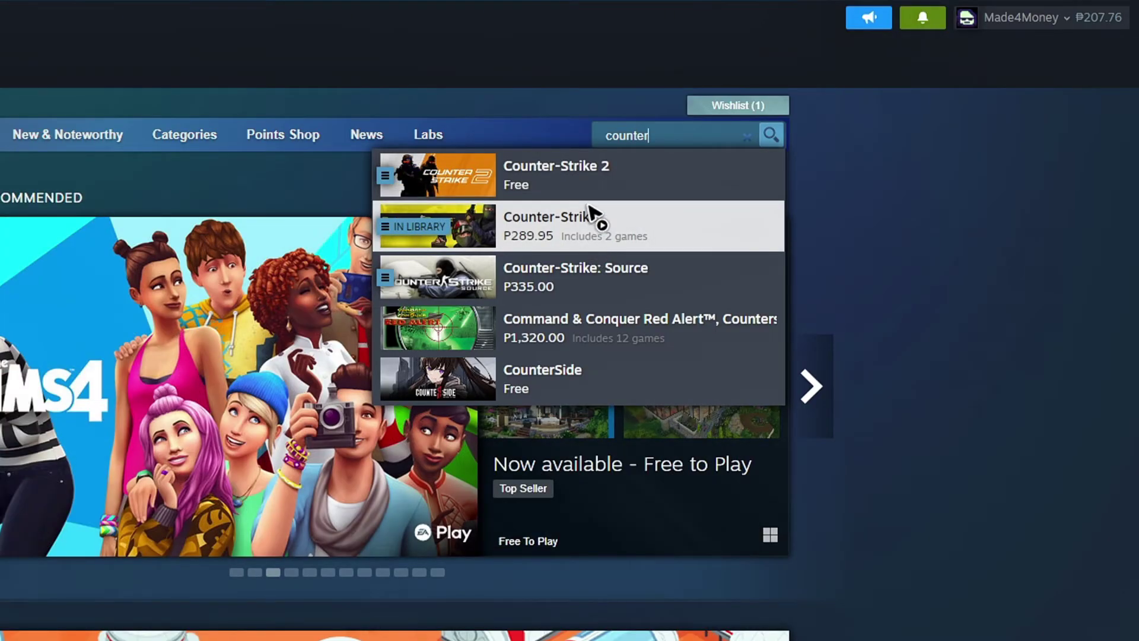
pyautogui.scroll(-3, 623, 303)
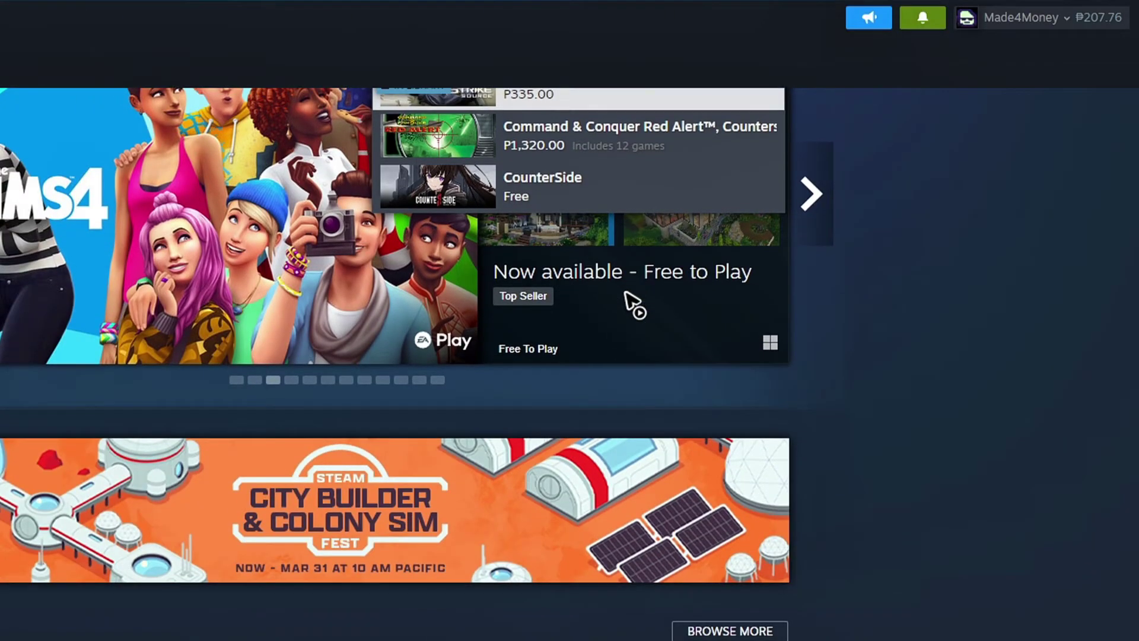
pyautogui.scroll(3, 624, 302)
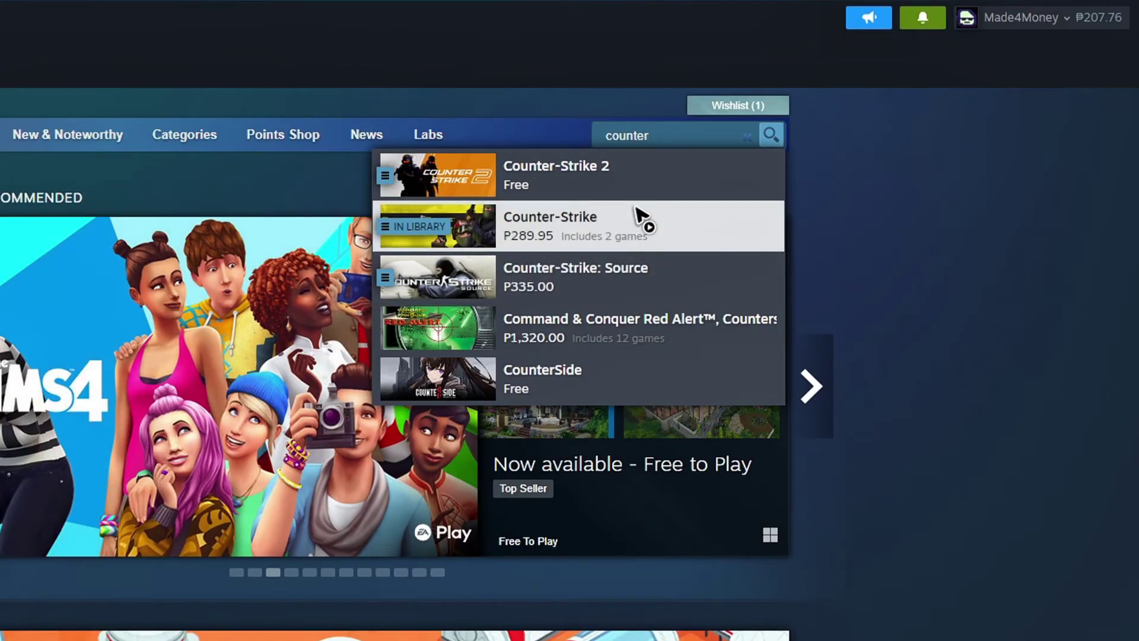
pyautogui.write('-str')
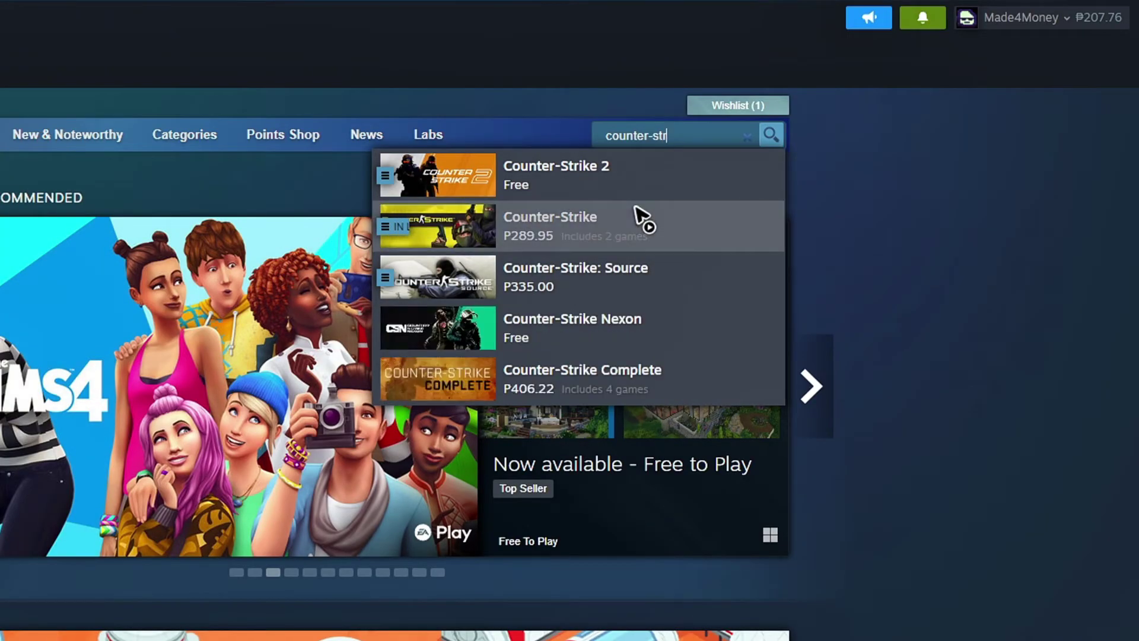
pyautogui.write('ike con')
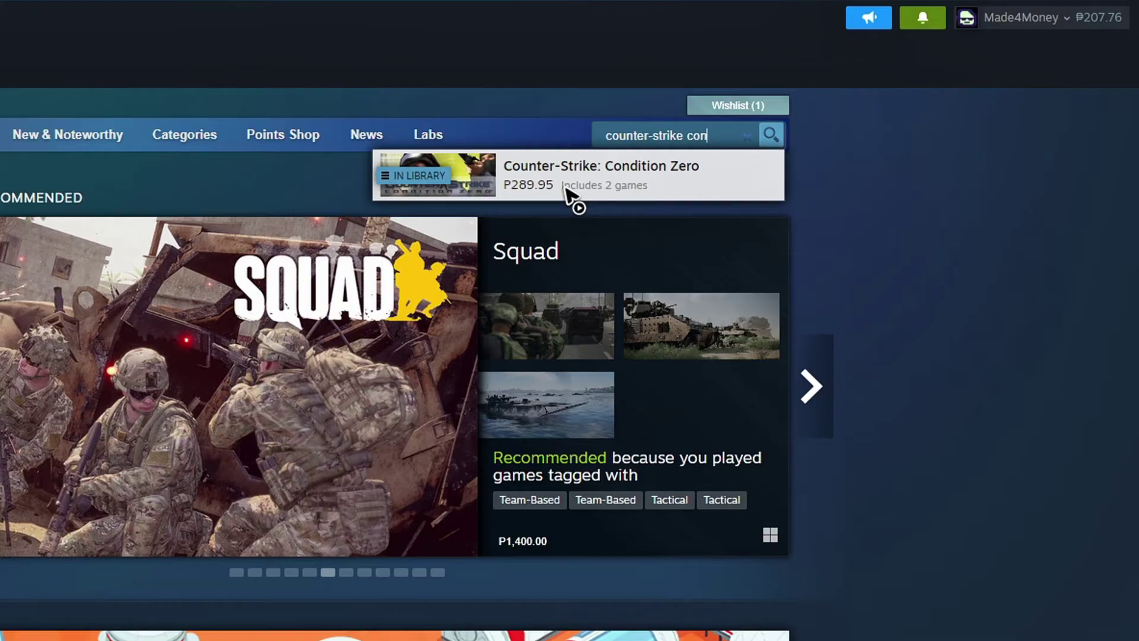
# Add Counter-Strike: Condition Zero at ₱289.95 to the cart from its store page, then view the cart.
pyautogui.click(570, 192)
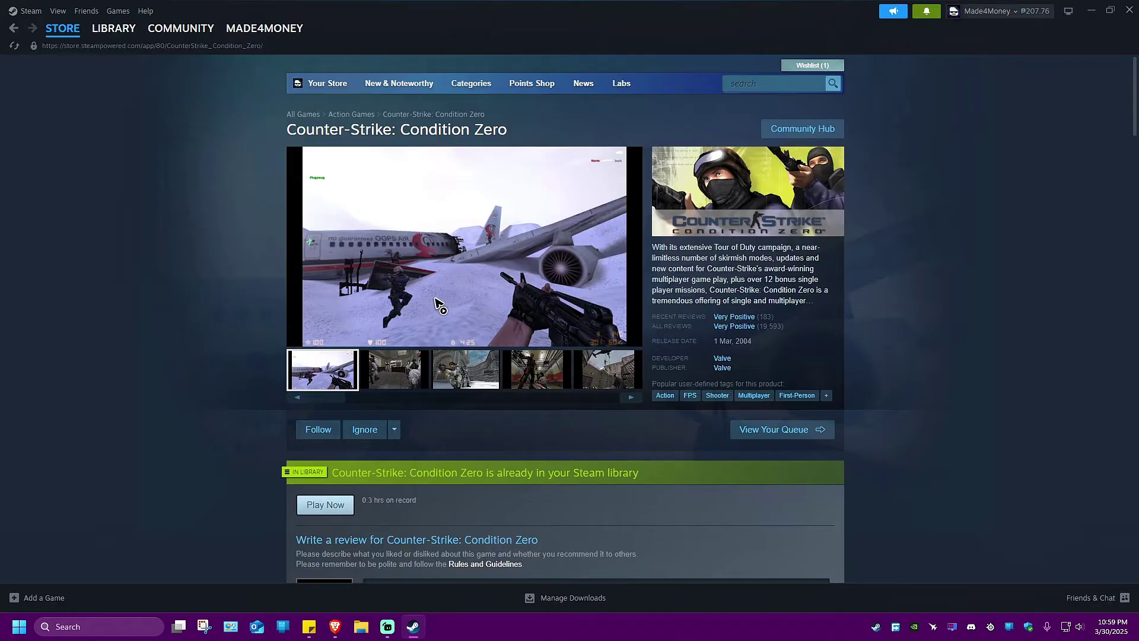
pyautogui.scroll(-5, 436, 303)
pyautogui.scroll(-5, 437, 302)
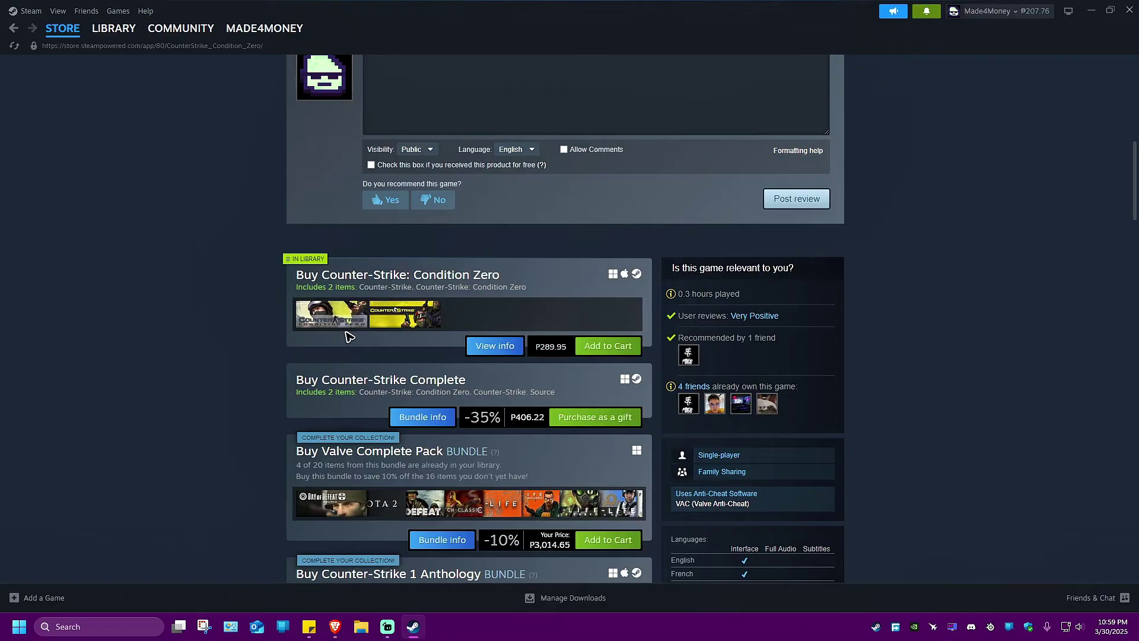
pyautogui.click(614, 350)
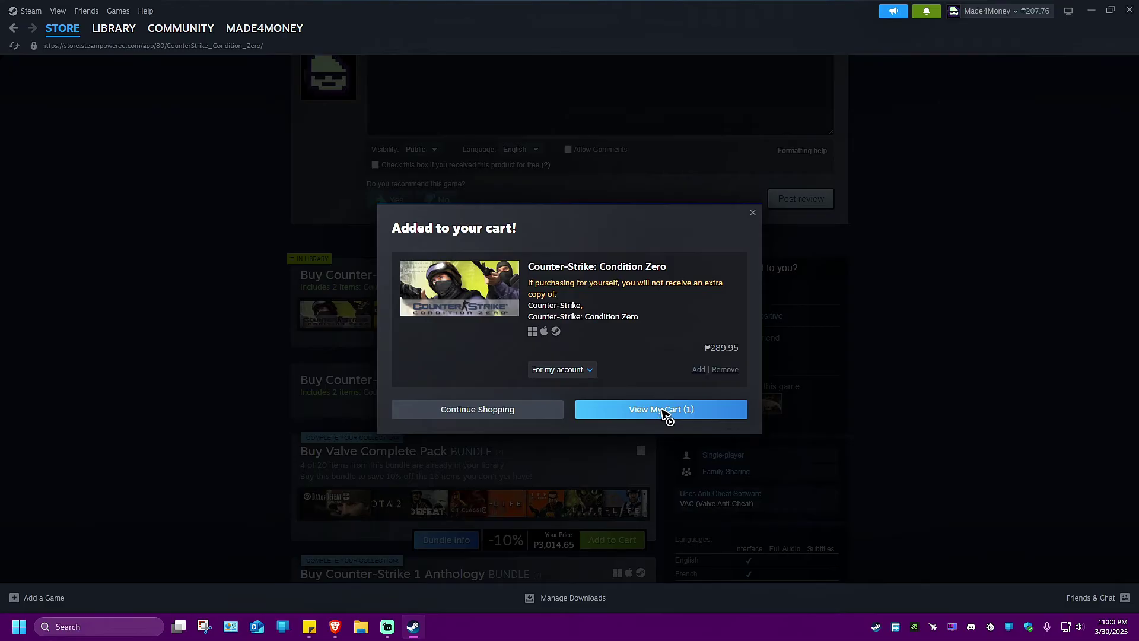
pyautogui.click(675, 414)
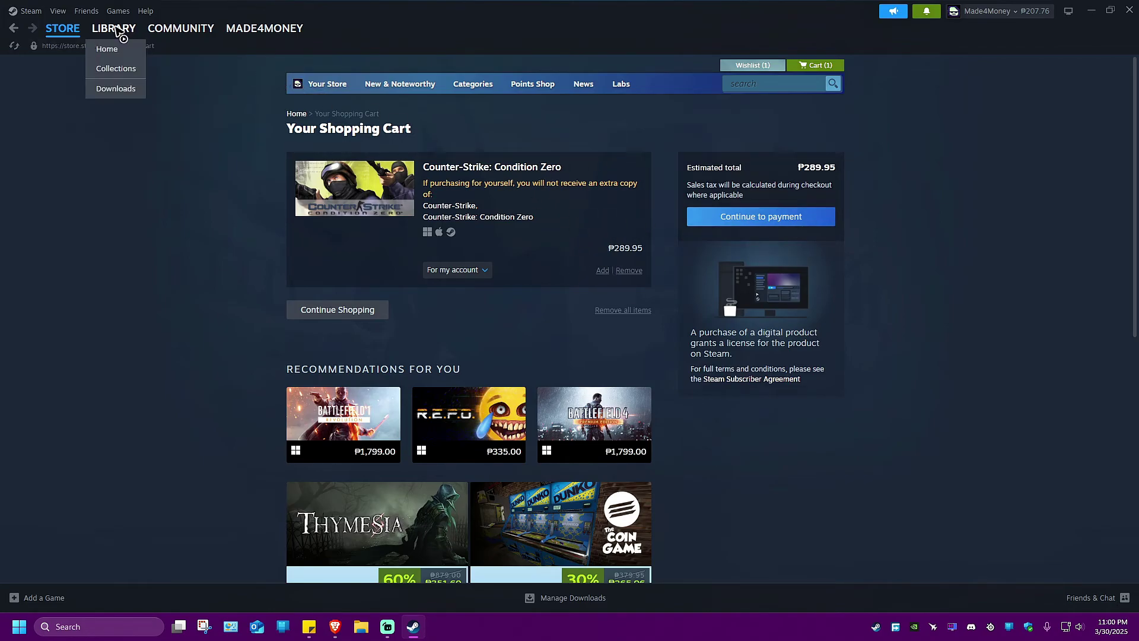
# Select Counter-Strike: Condition Zero in the library and confirm its install.
pyautogui.click(114, 27)
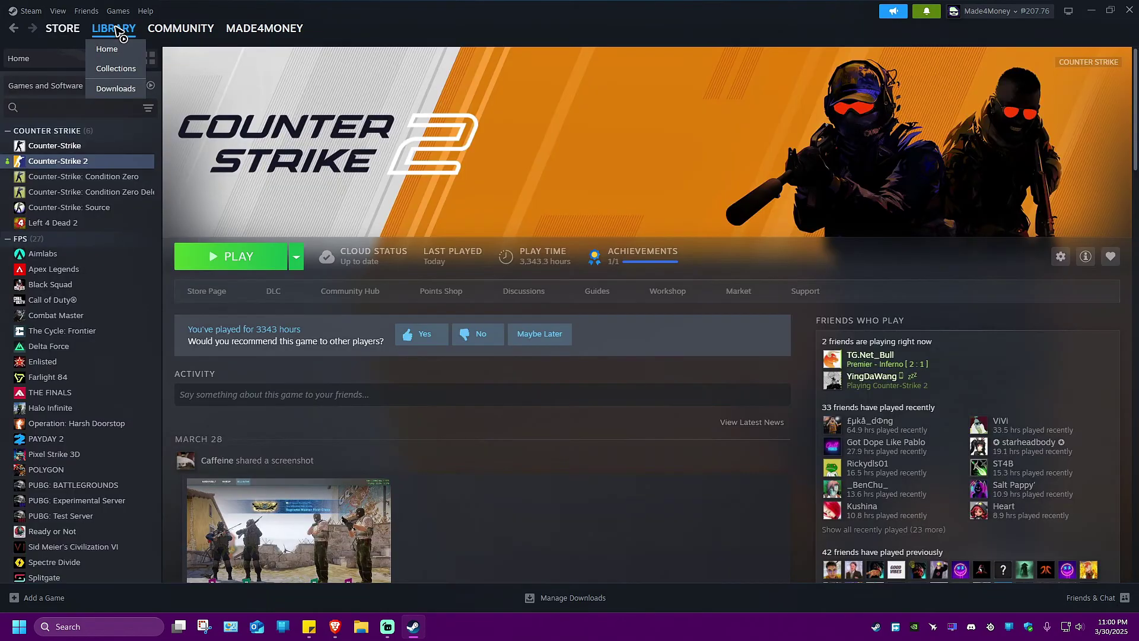
pyautogui.click(77, 177)
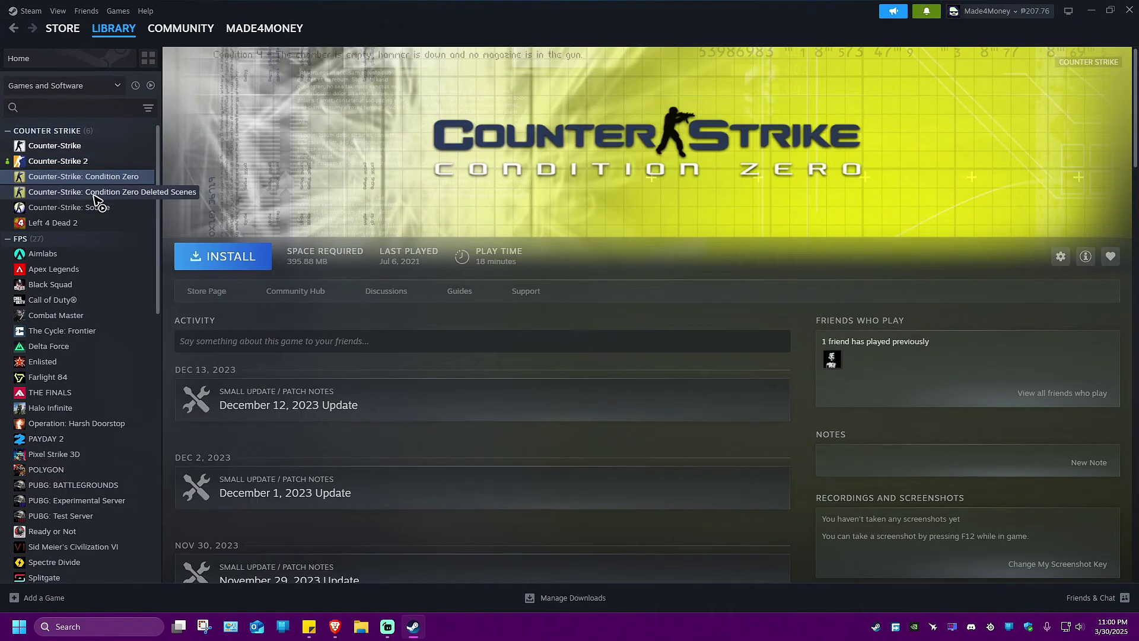
pyautogui.click(96, 191)
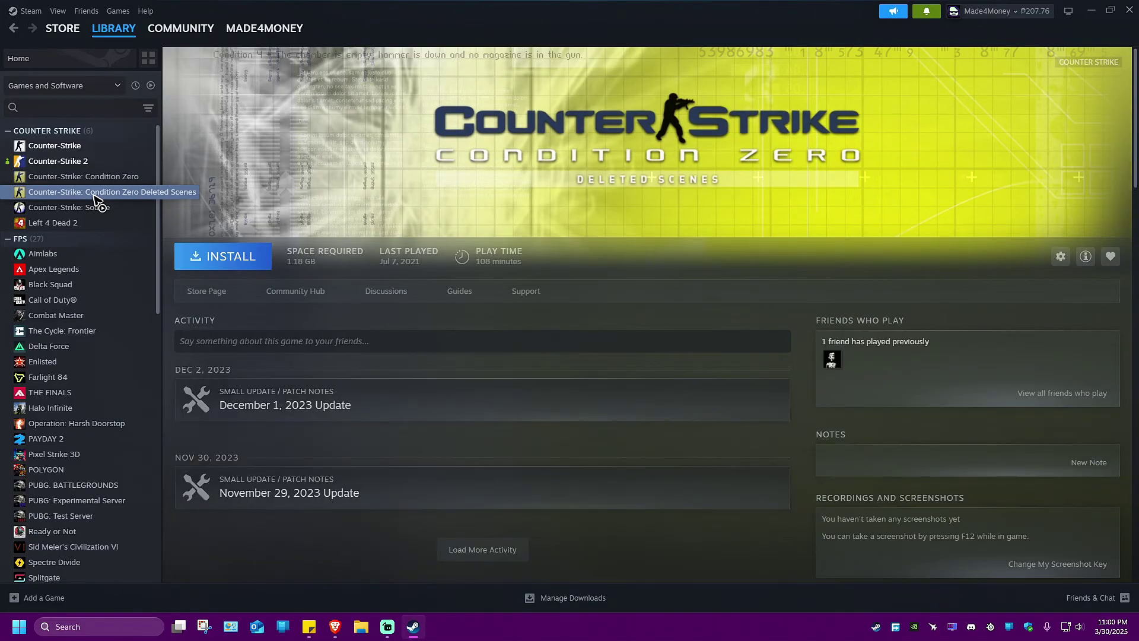
pyautogui.click(83, 176)
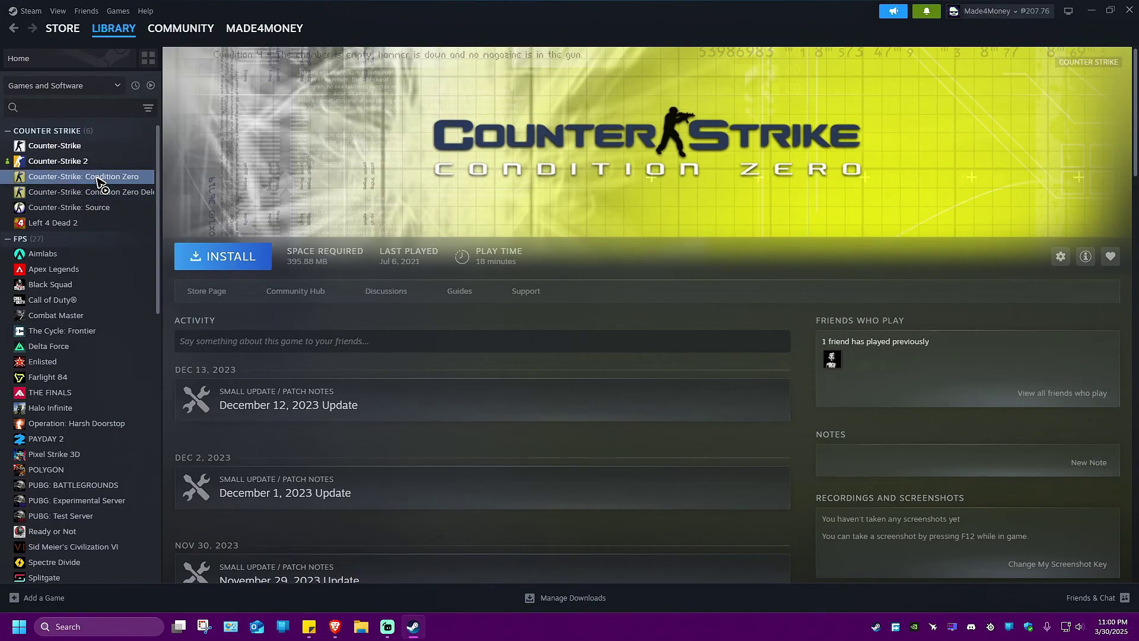
pyautogui.click(234, 260)
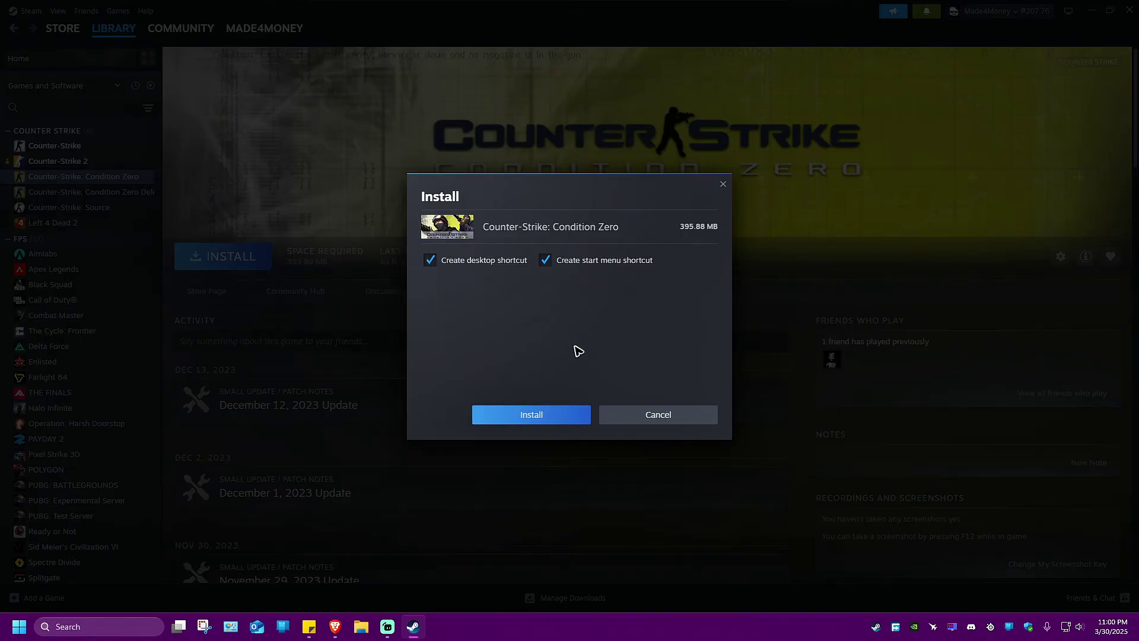
pyautogui.click(532, 414)
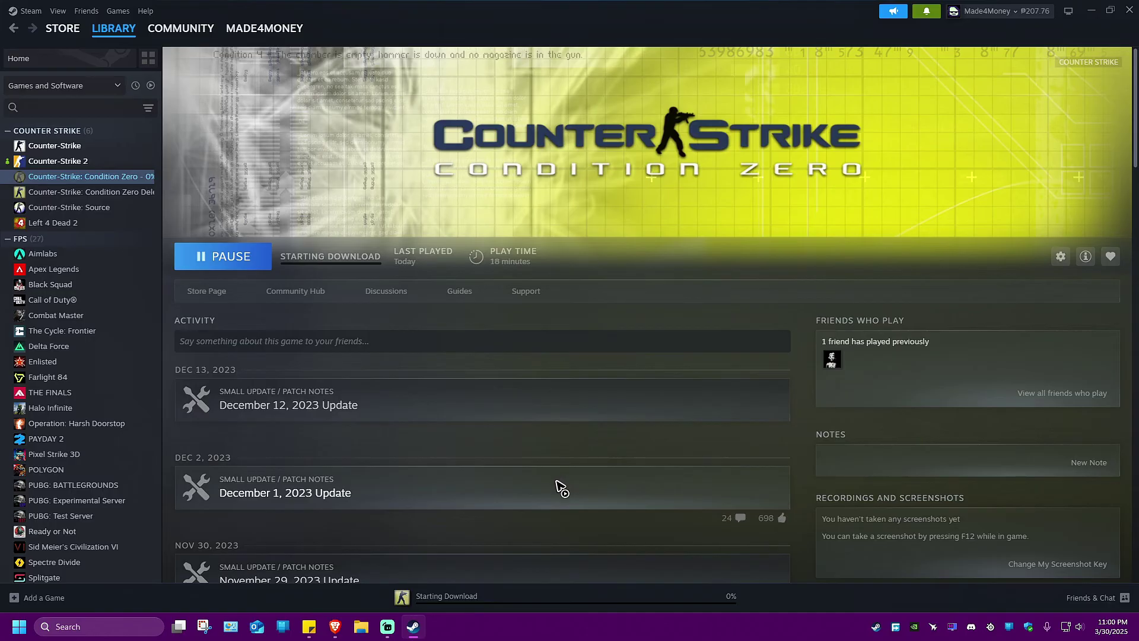
# Watch the 792.2 MB Condition Zero download finish, then open Steam's tray recent-games list.
pyautogui.click(556, 596)
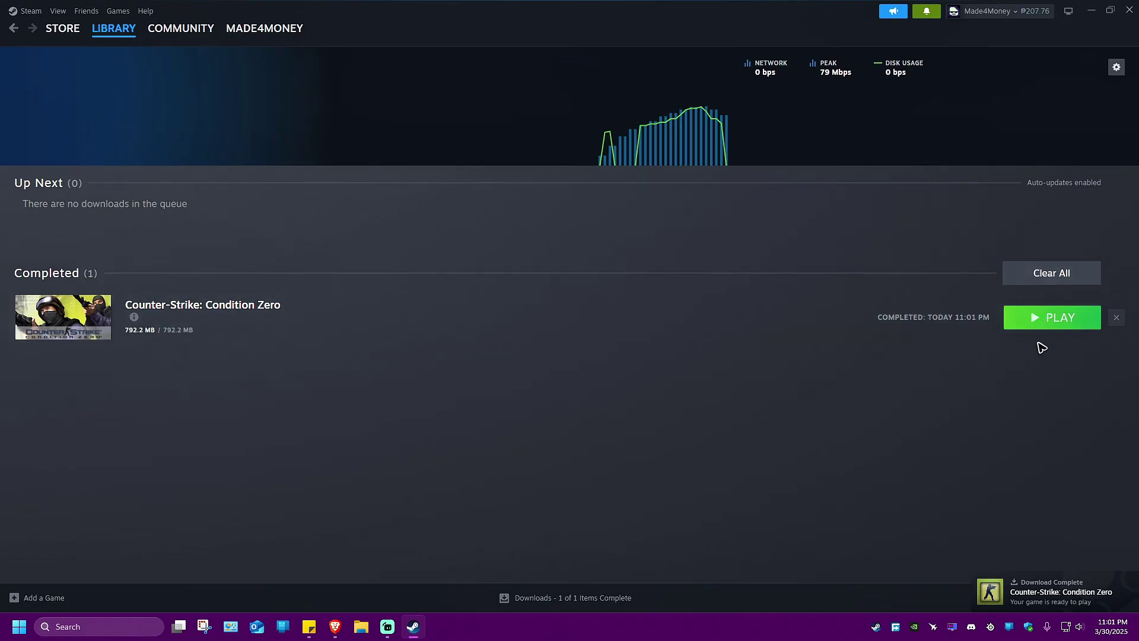
pyautogui.rightClick(878, 628)
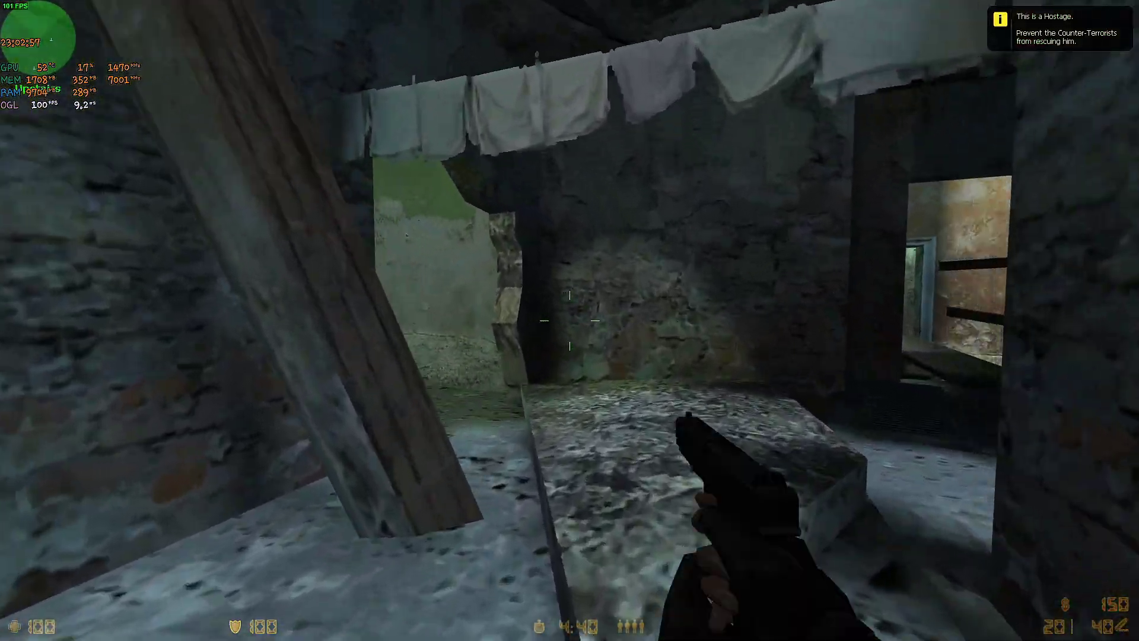
# Bring up the radio responses menu during the Condition Zero hostage match.
pyautogui.press('c')
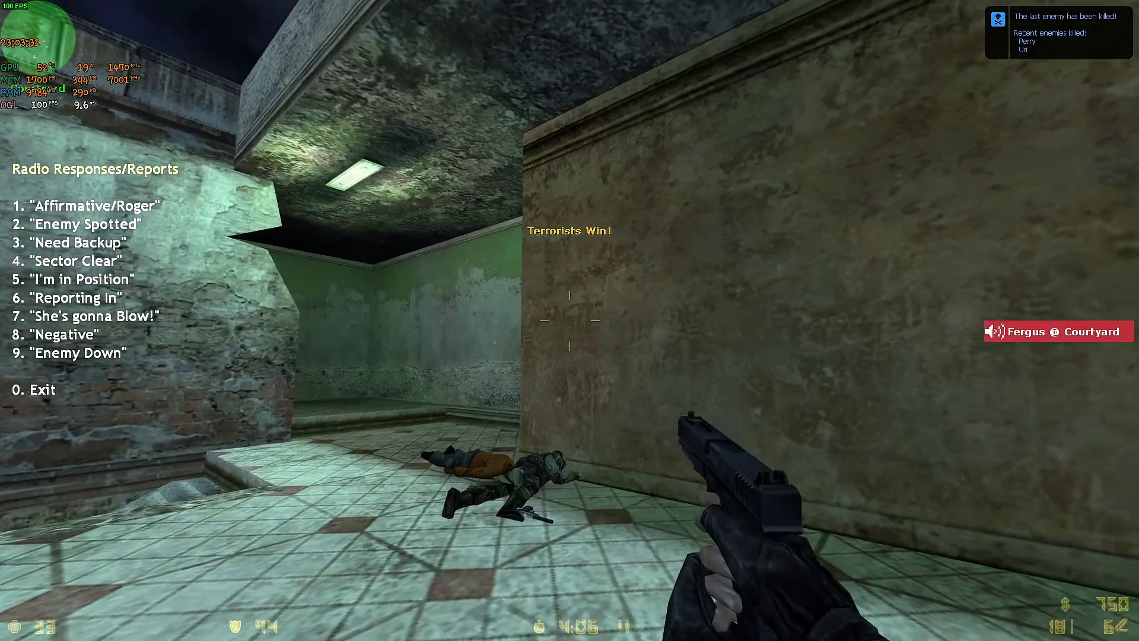